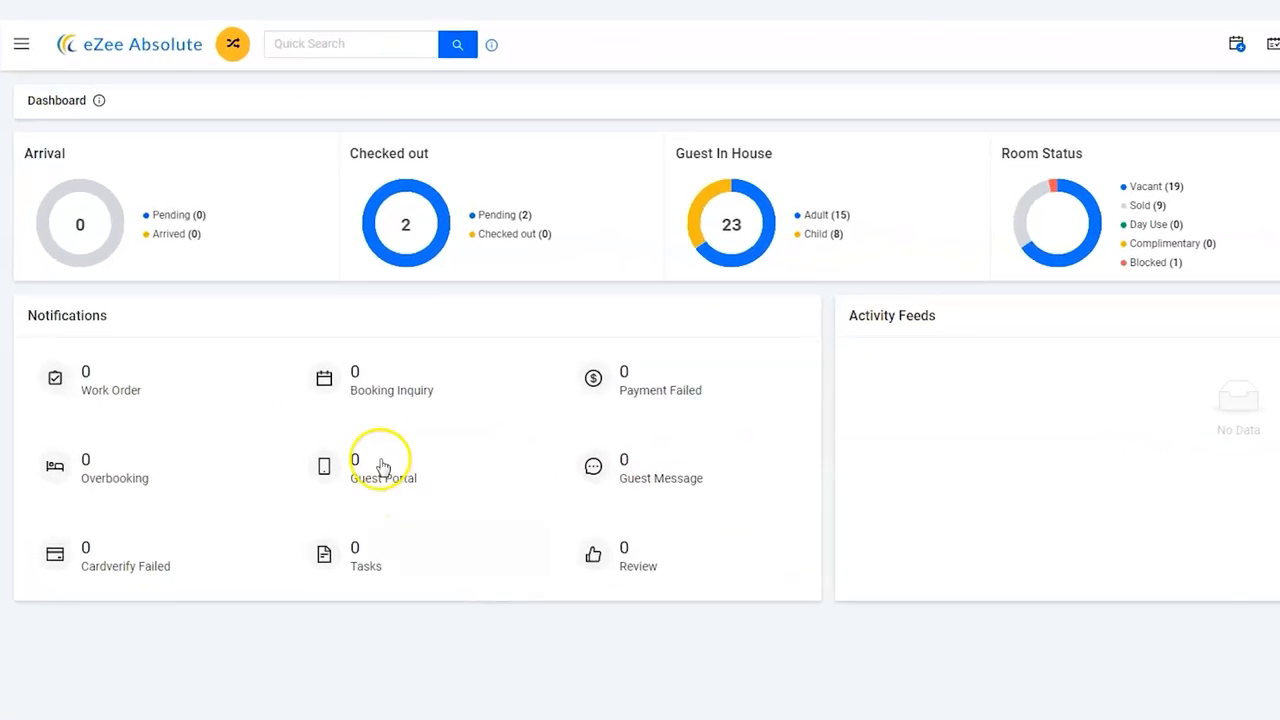
- Reach a blank Add Company form via Cashiering > Company Database
left_click(28, 30)
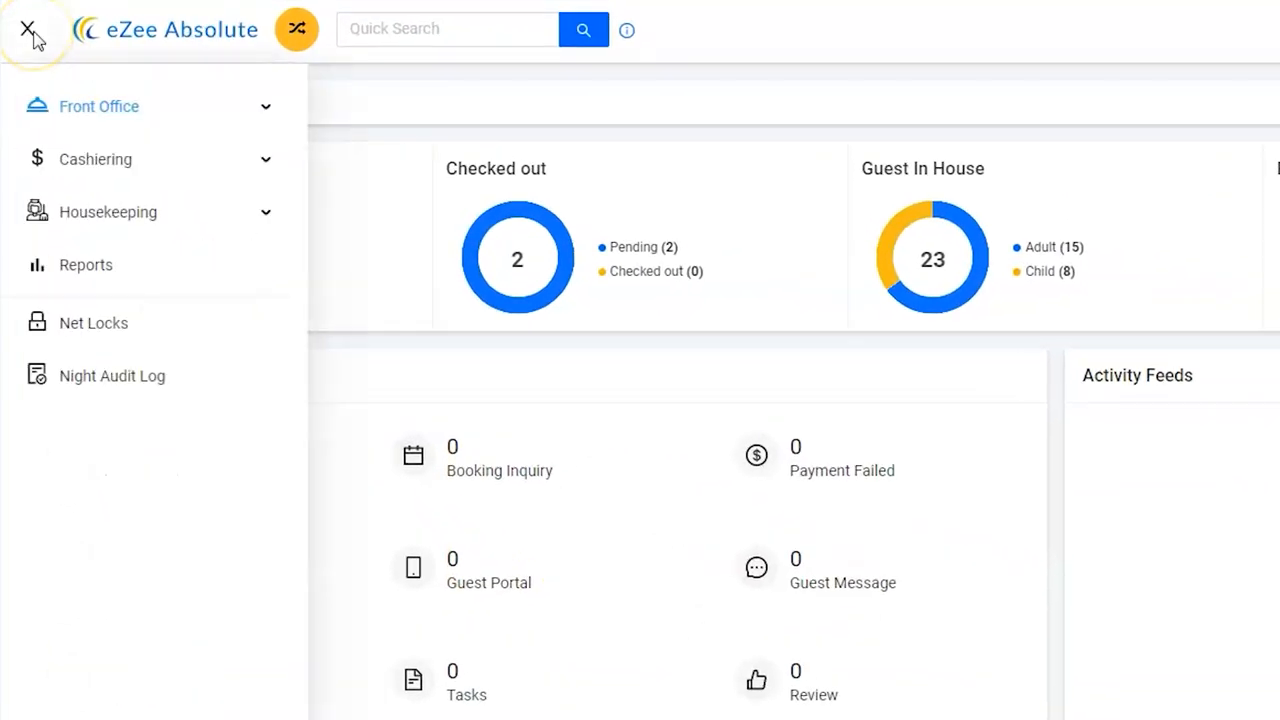
left_click(100, 159)
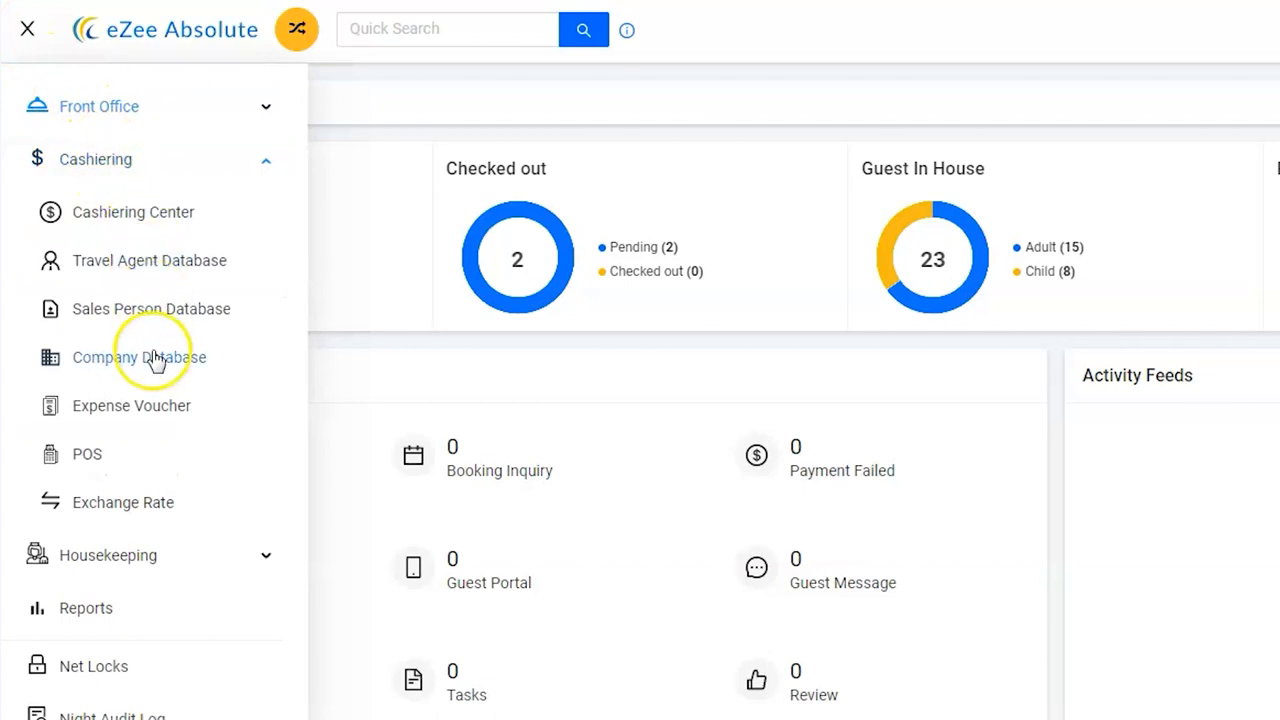
left_click(139, 357)
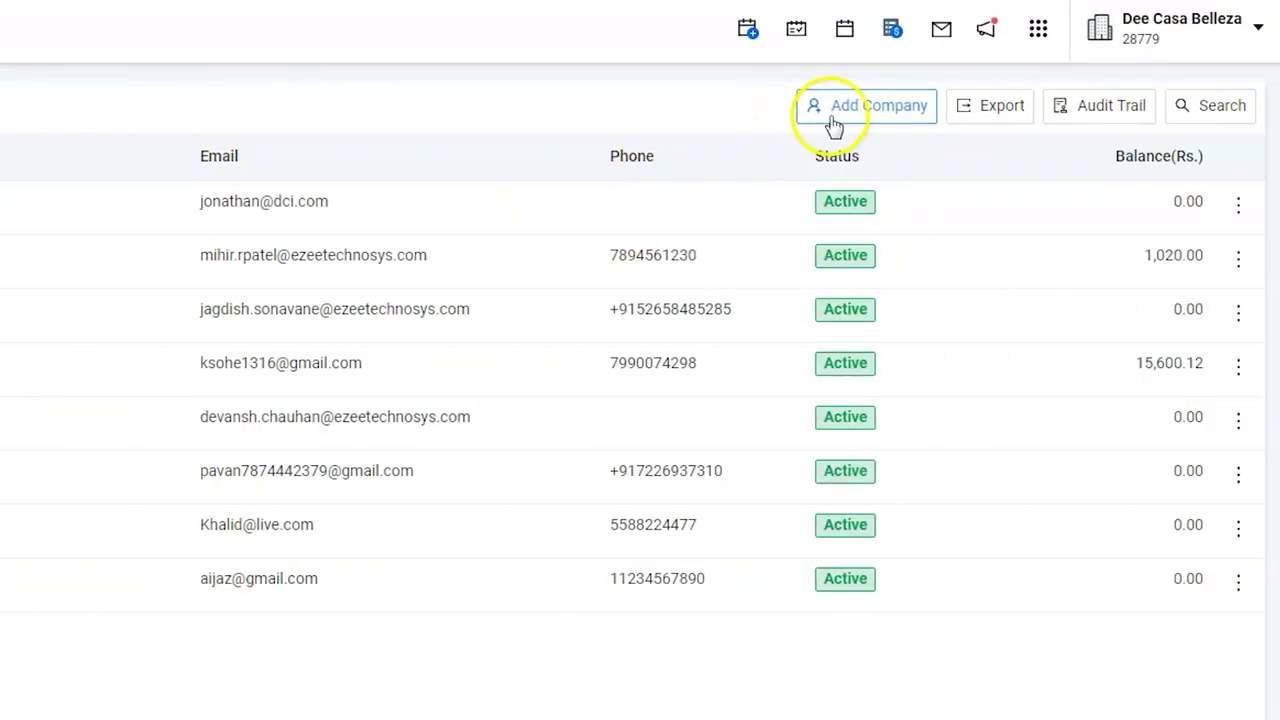
left_click(834, 118)
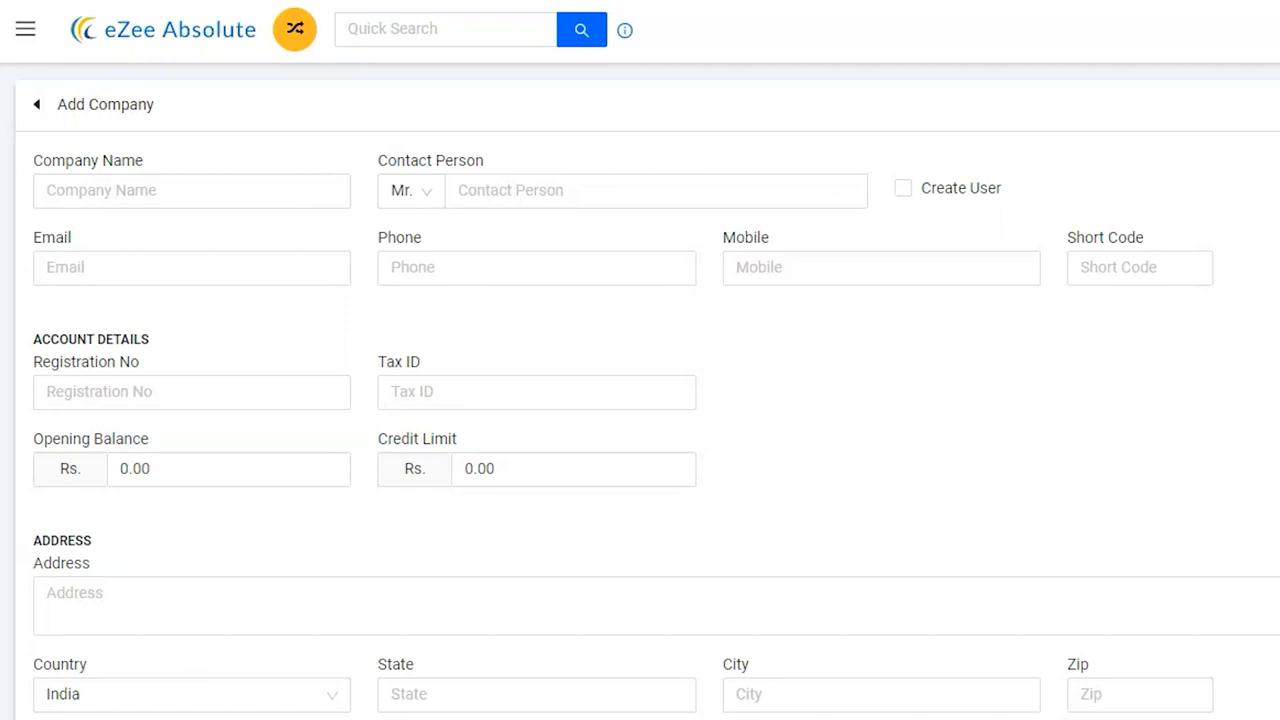
left_click(120, 192)
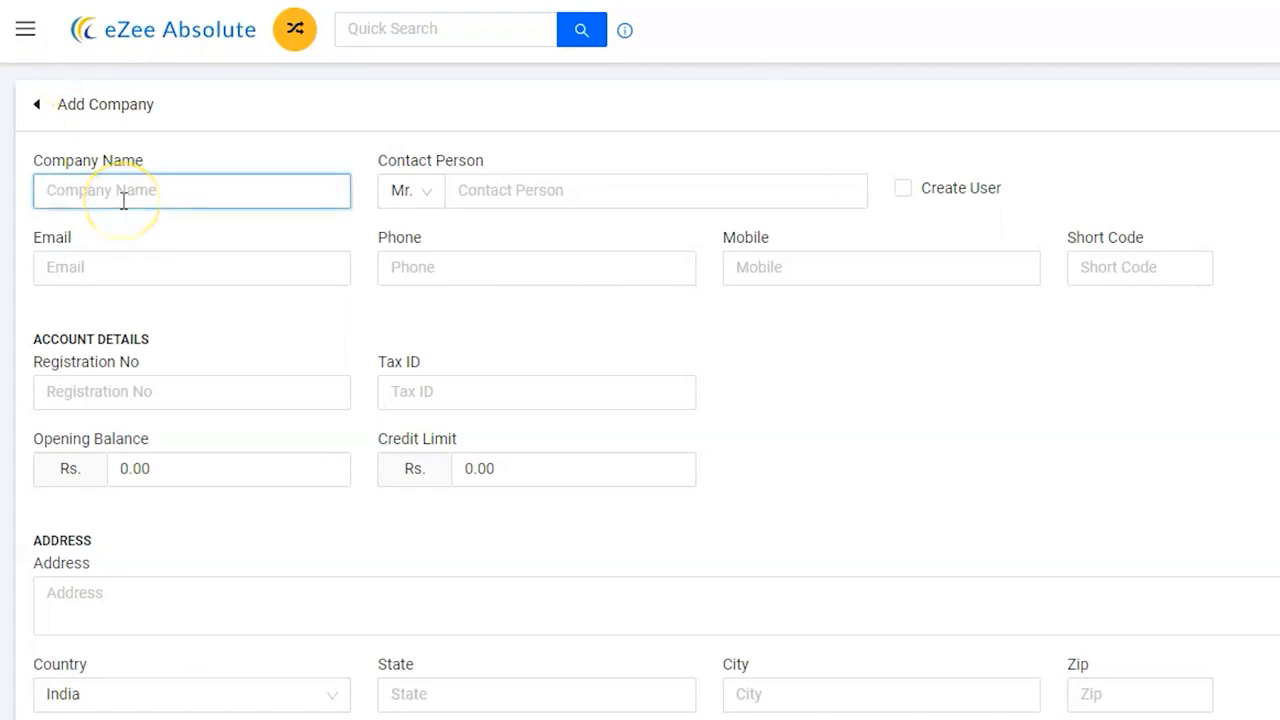
type("Orange Advisor Ltd")
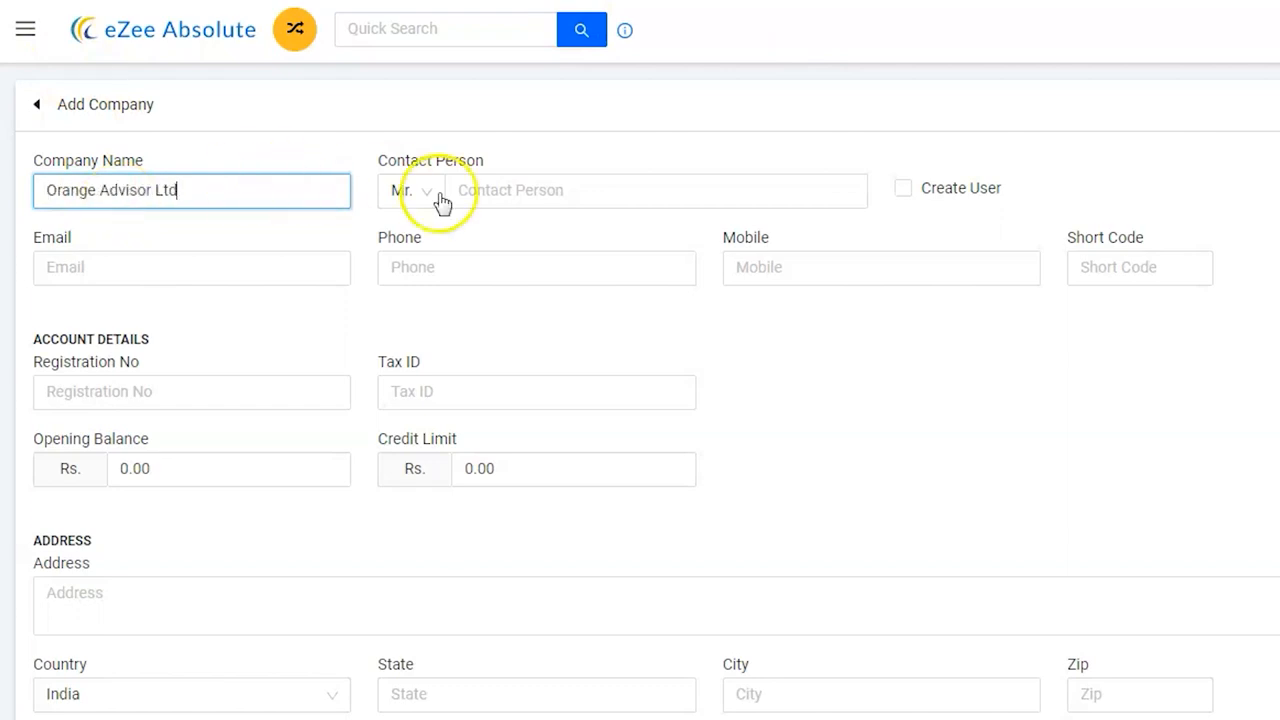
left_click(508, 190)
type("John")
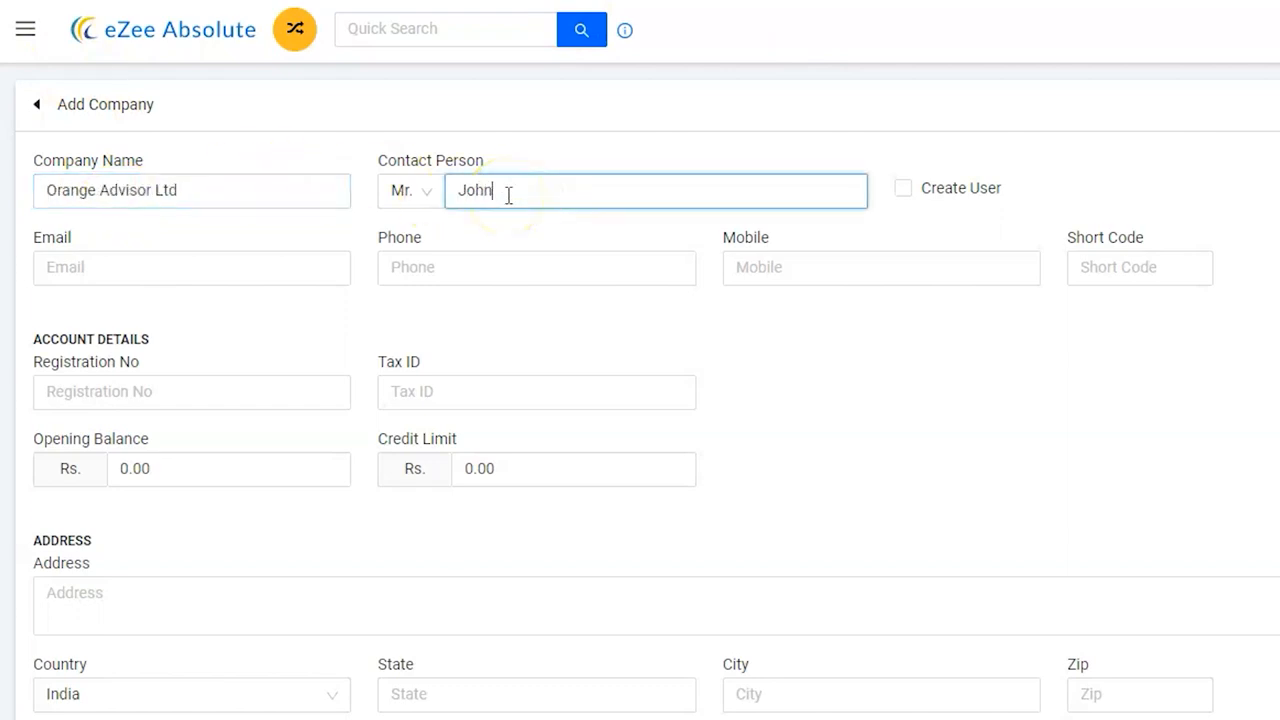
left_click(257, 257)
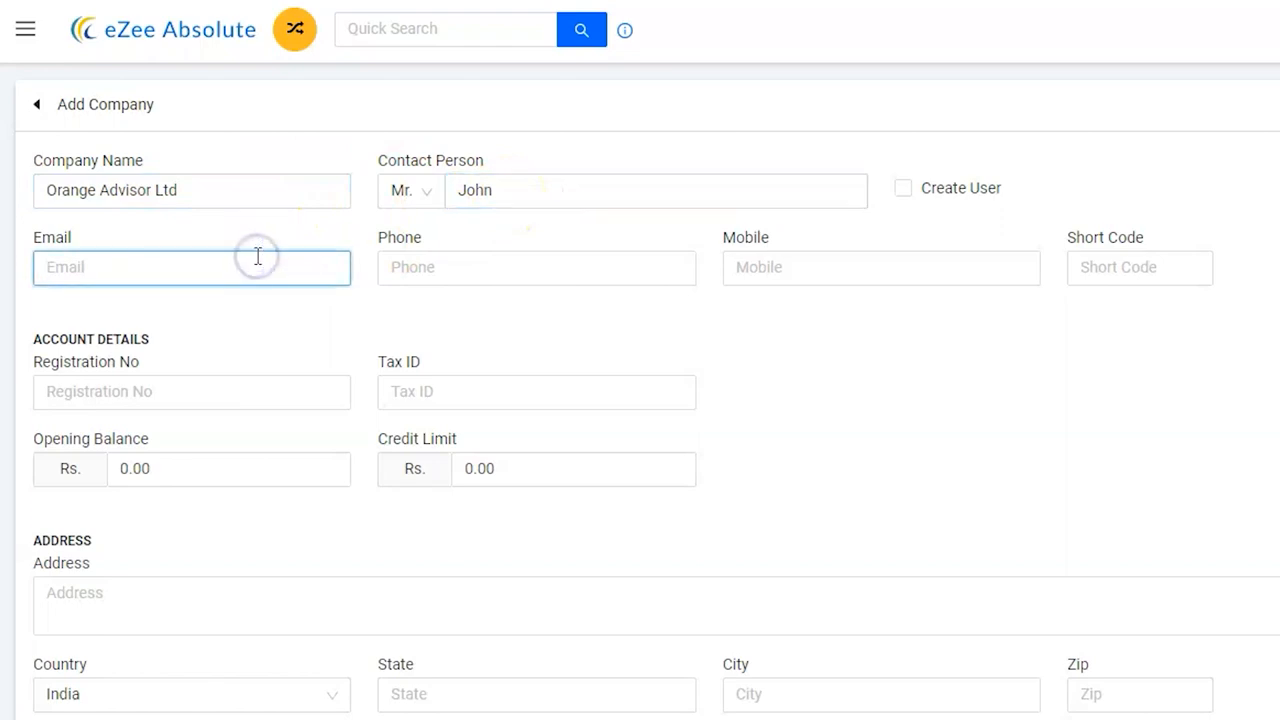
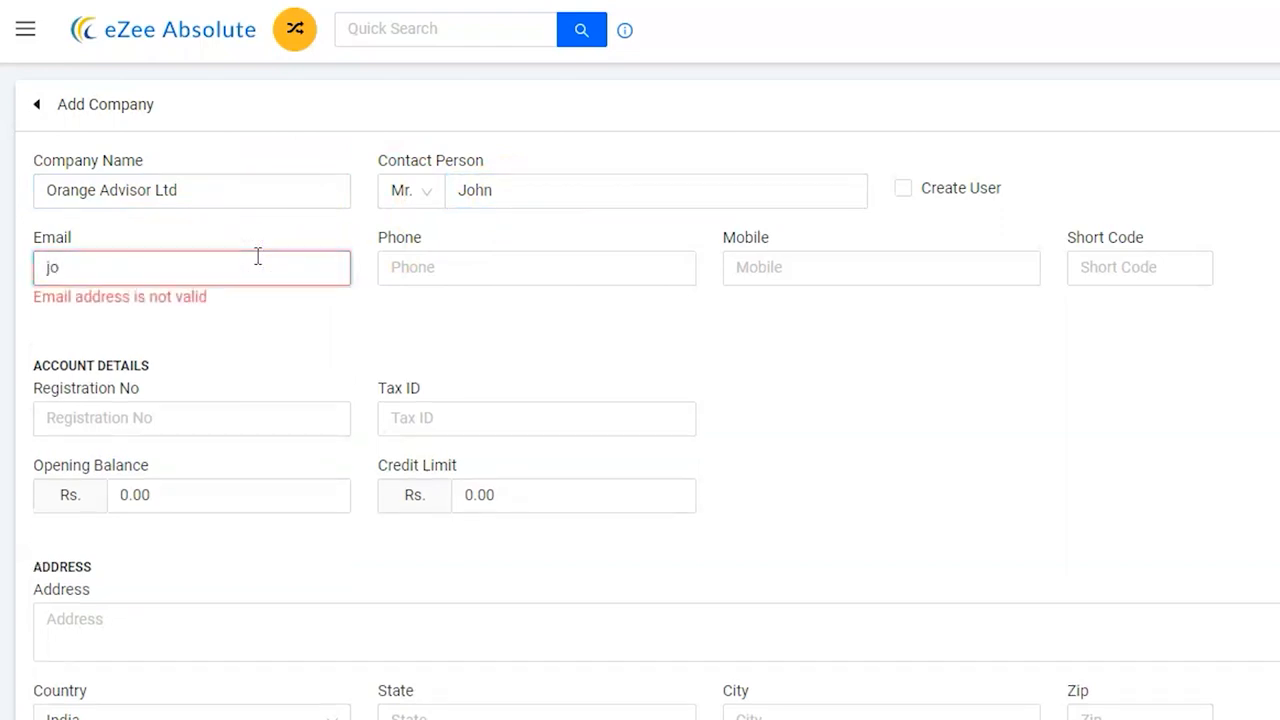
left_click(443, 268)
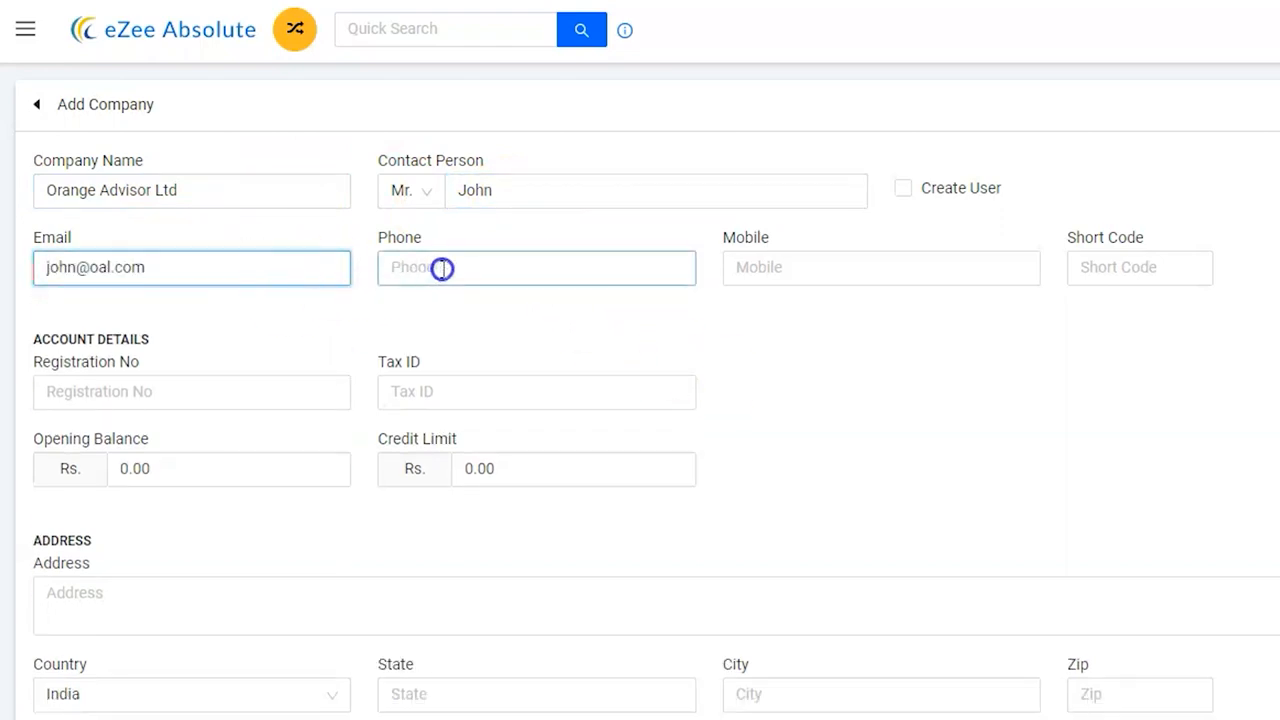
left_click(775, 270)
type("65")
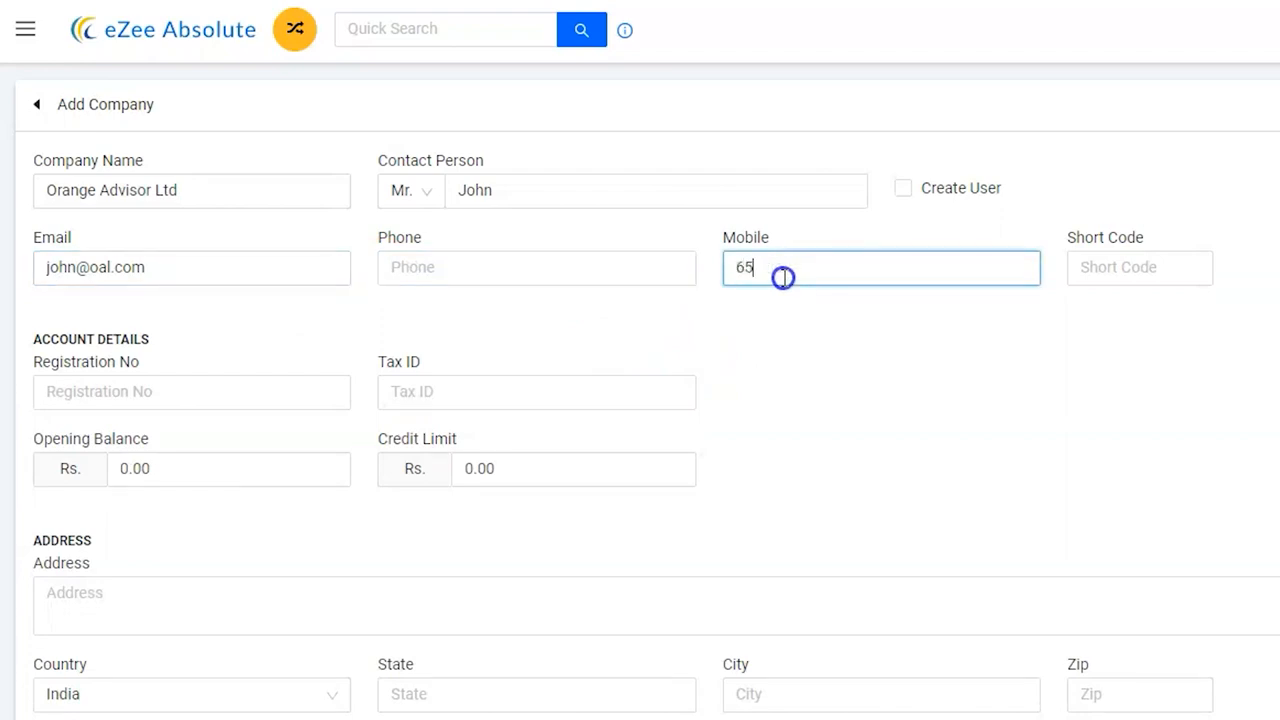
type("28855")
left_click(177, 391)
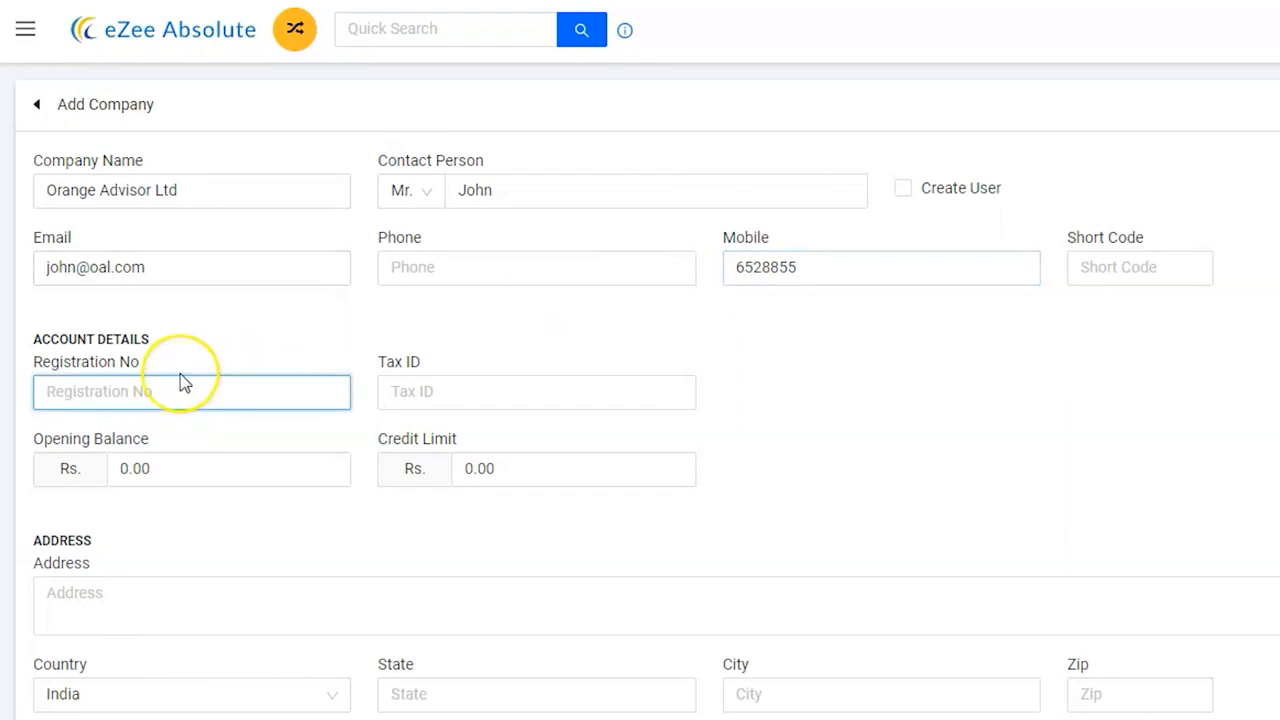
type("AD596E")
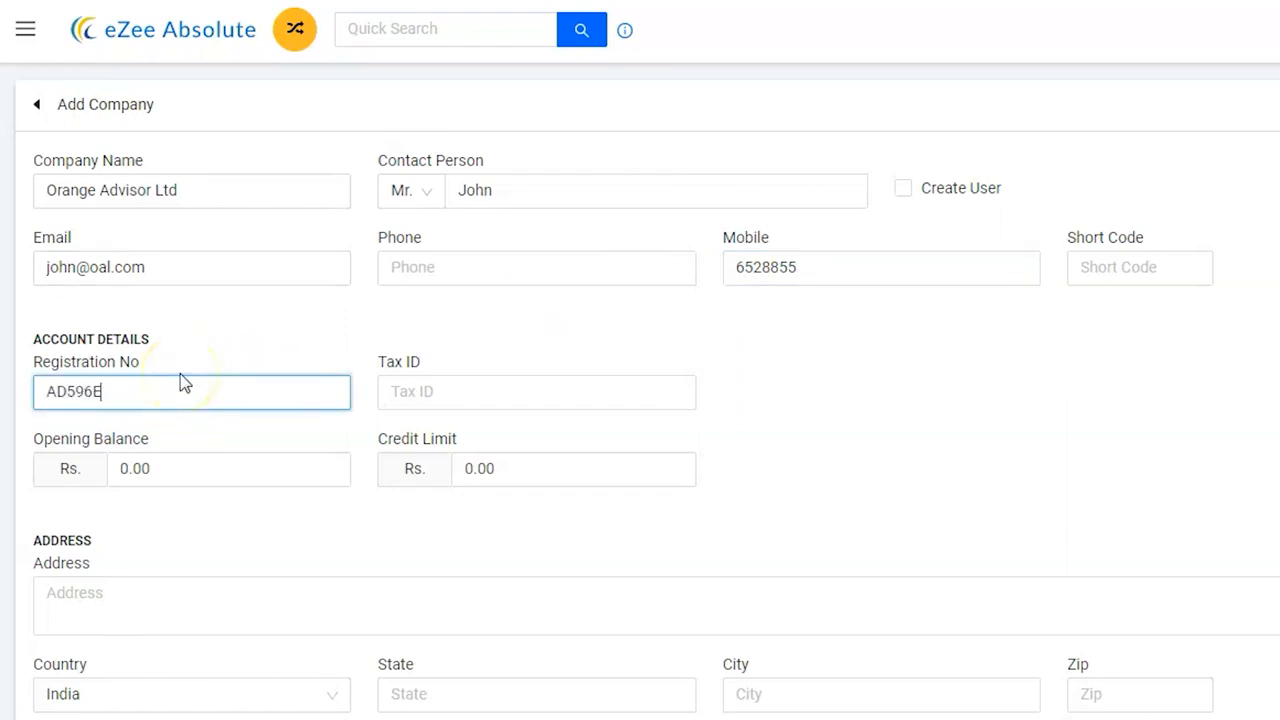
type("P")
- Save Orange Advisor Ltd so it appears in the Company Database list
left_click(183, 386)
scroll(183, 386, "down", 2)
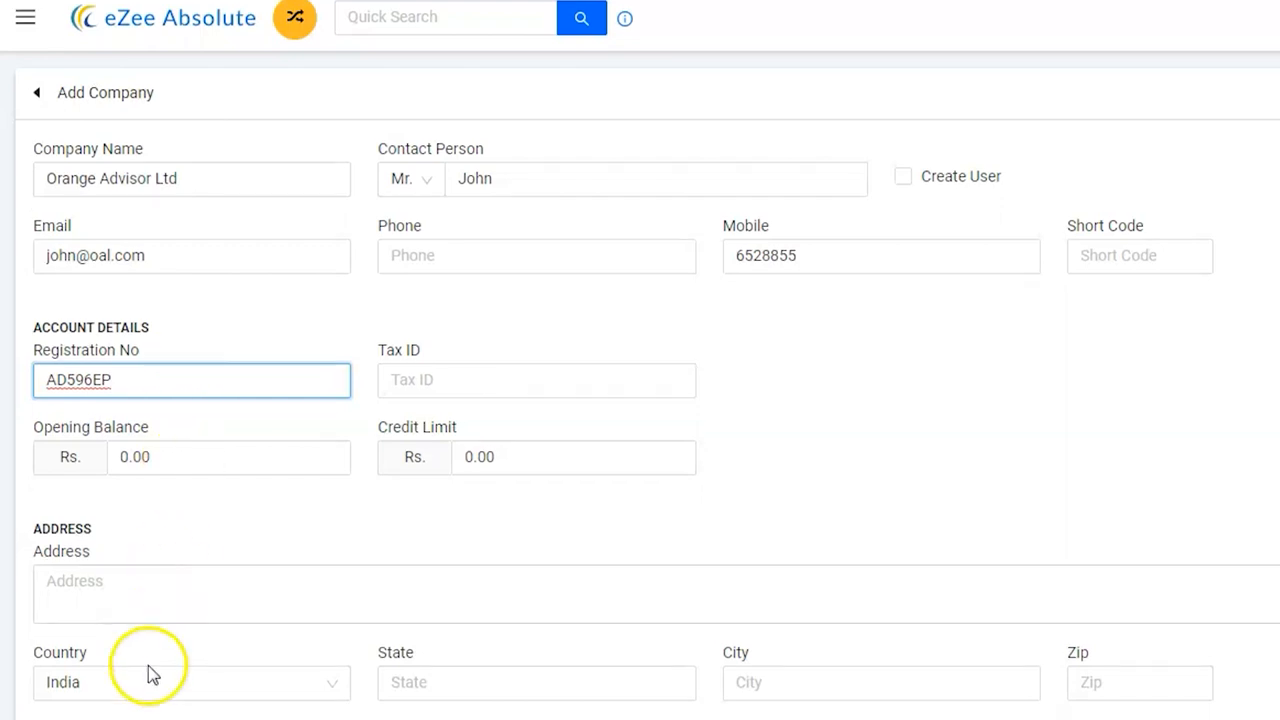
scroll(100, 600, "down", 2)
scroll(80, 500, "down", 2)
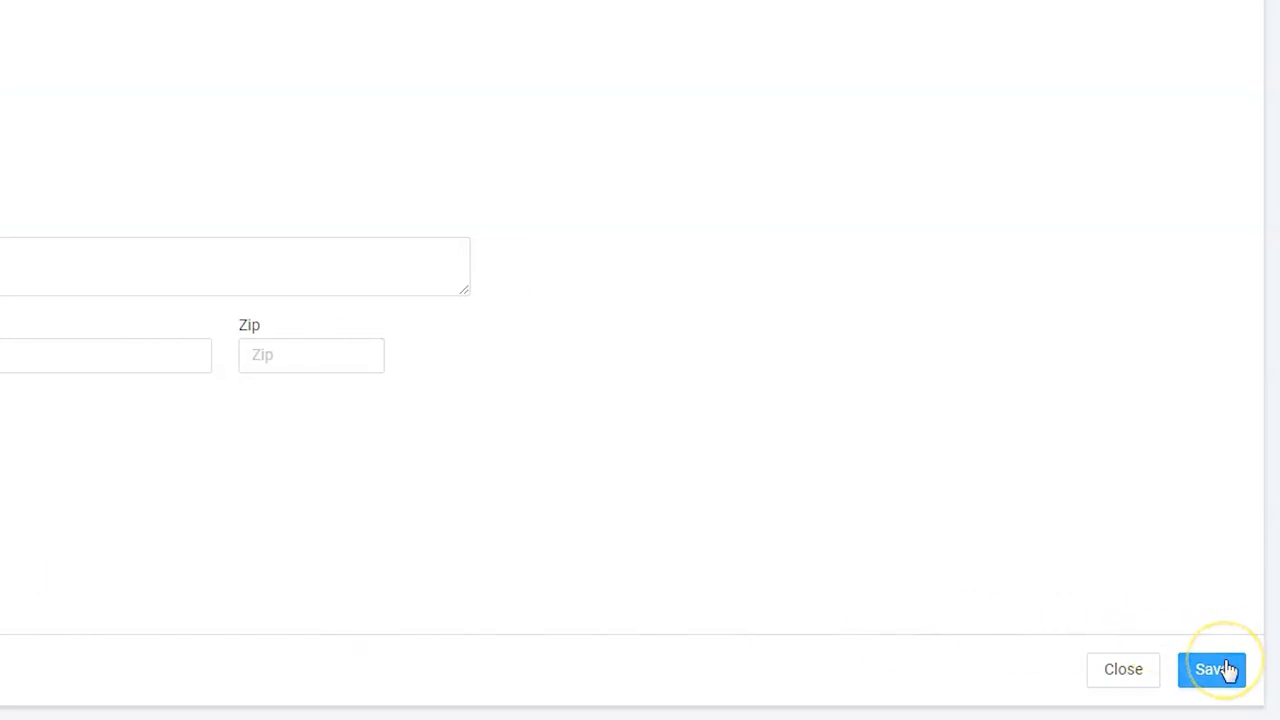
left_click(1222, 664)
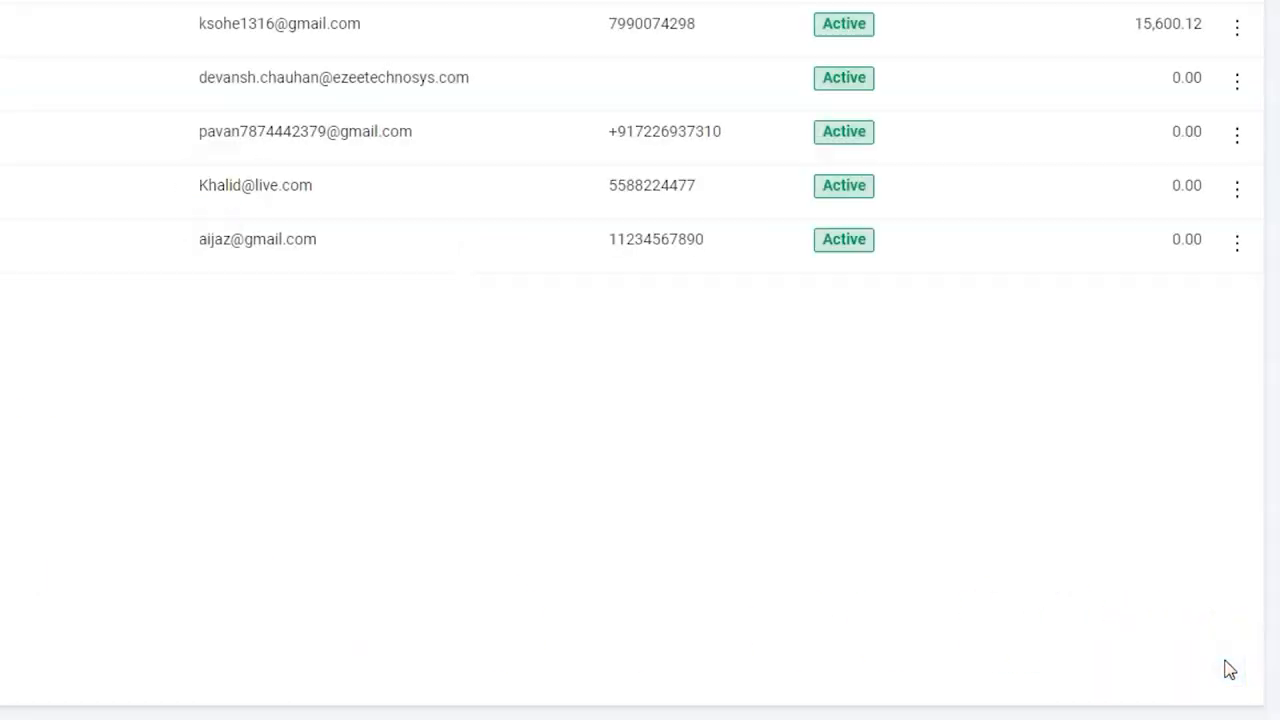